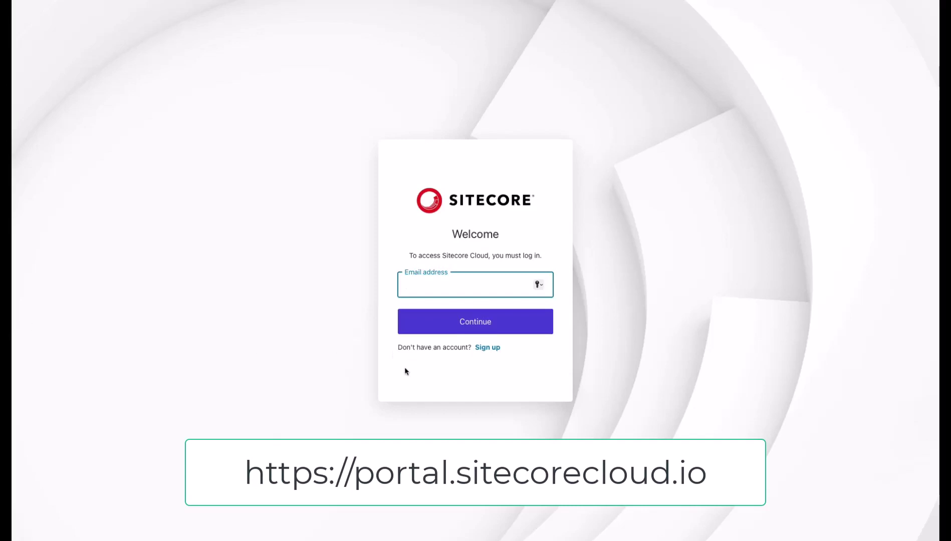
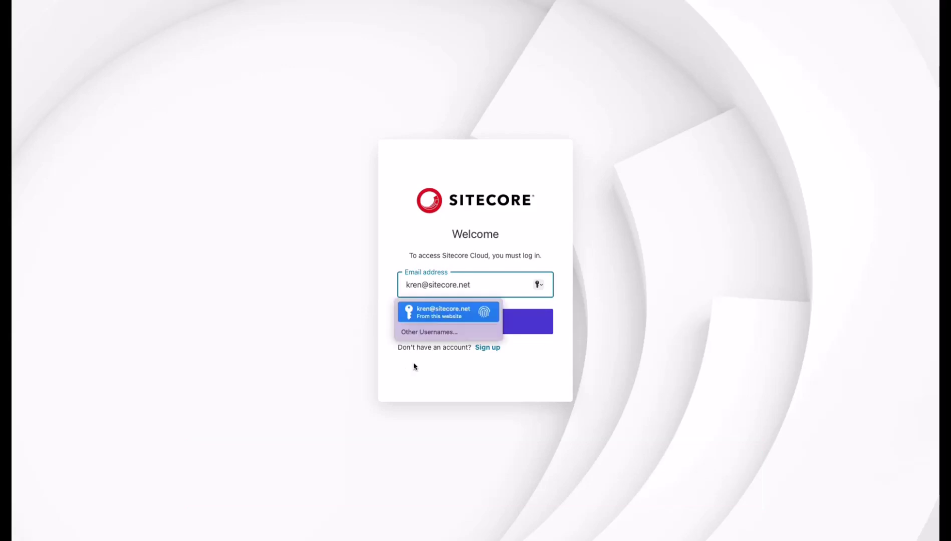
Sign in with the account e-mail address and the saved password
{"action": "left_click", "coordinate": [542, 329]}
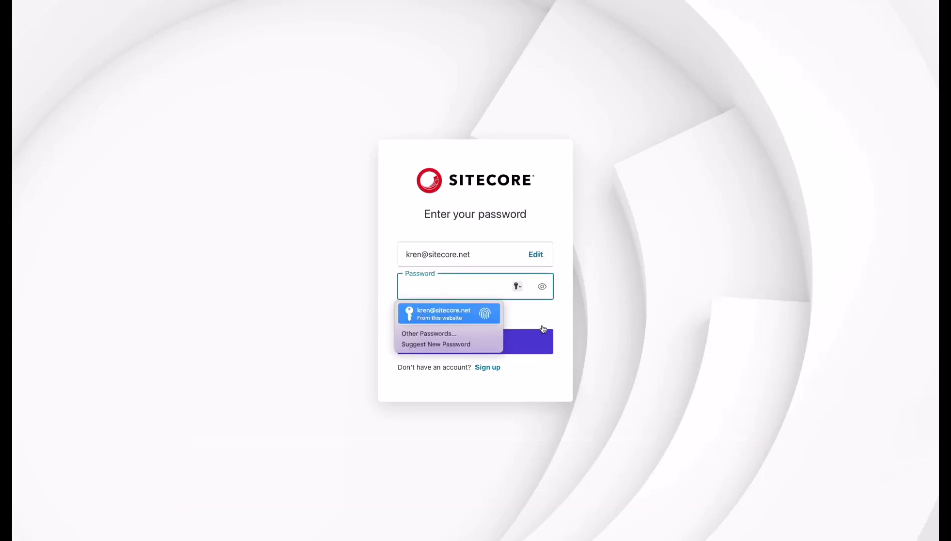
{"action": "key", "text": "Return"}
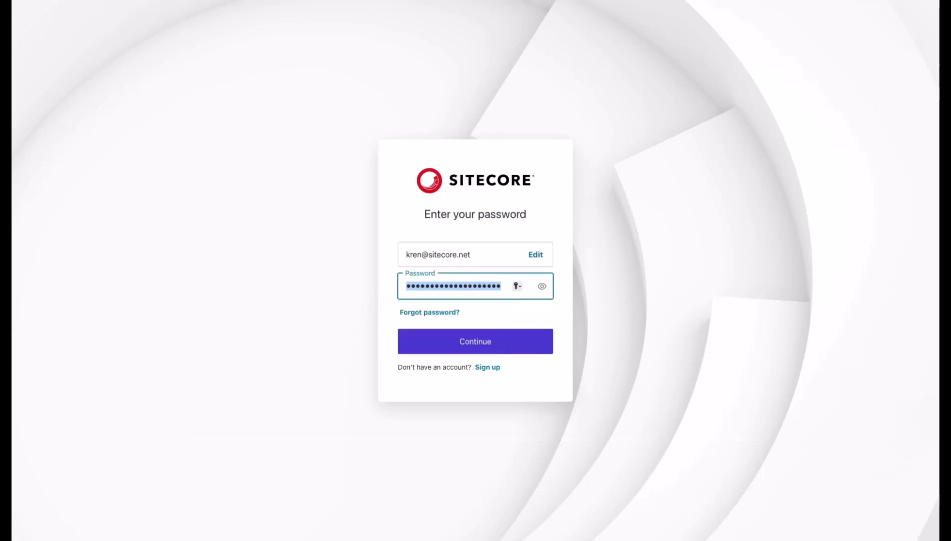
{"action": "left_click", "coordinate": [432, 334]}
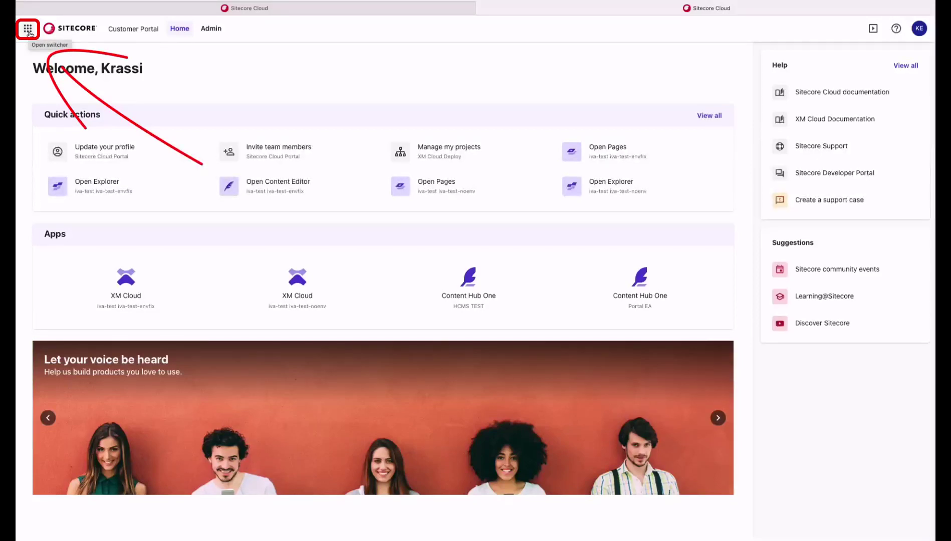
Show the actions for the iva-test-envfix XM Cloud environment from the app switcher
{"action": "left_click", "coordinate": [28, 31]}
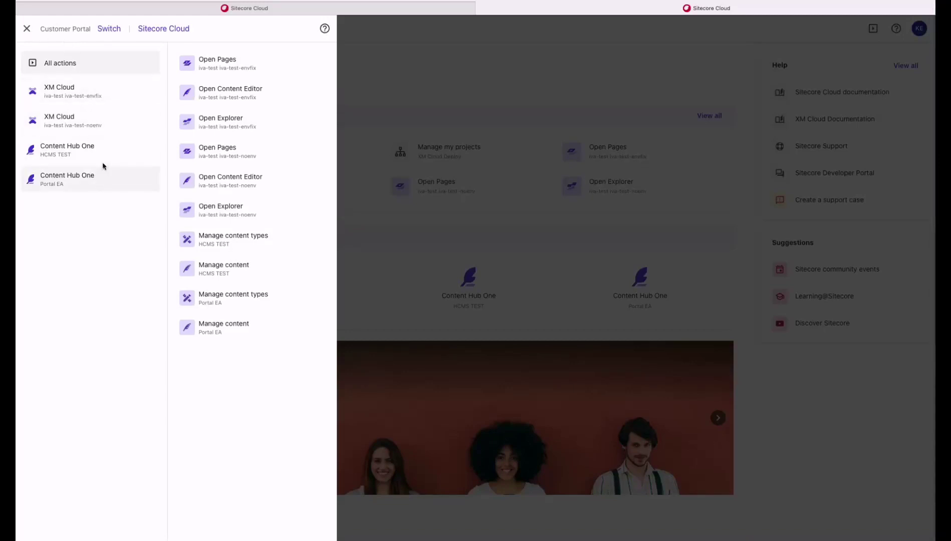
{"action": "left_click", "coordinate": [112, 91]}
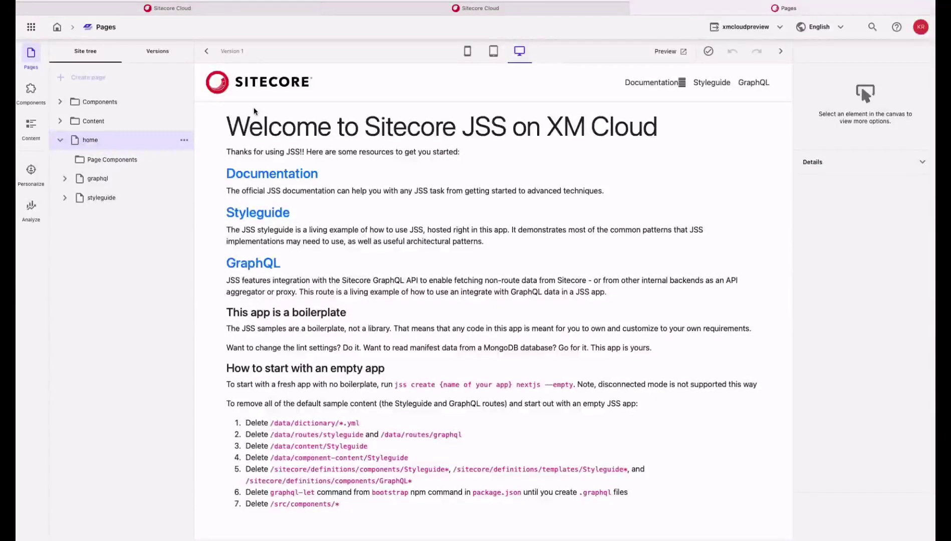
From the Pages editor's app switcher, show actions for the iva-test-noenv XM Cloud environment
{"action": "left_click", "coordinate": [31, 29]}
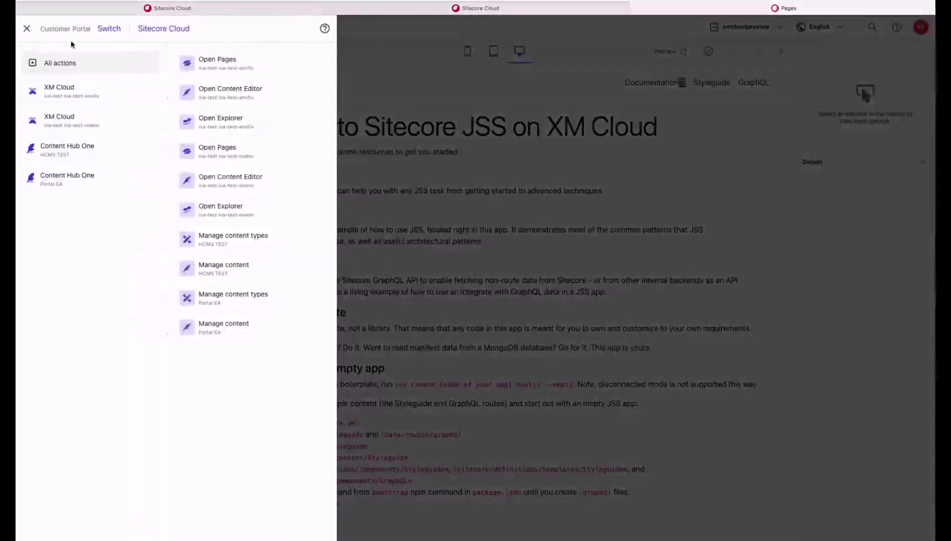
{"action": "left_click", "coordinate": [79, 120]}
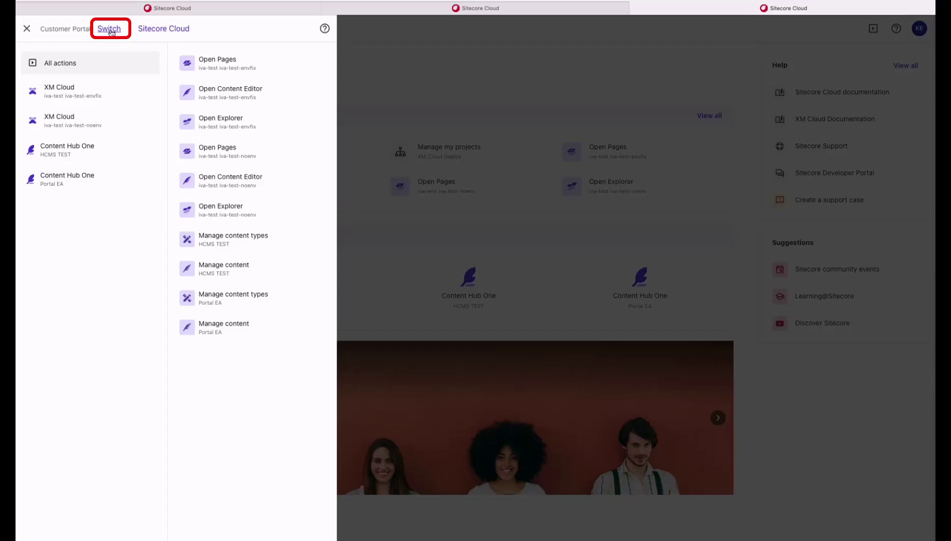
Browse the organizations available to switch to, then the switcher's help and documentation links
{"action": "left_click", "coordinate": [110, 30]}
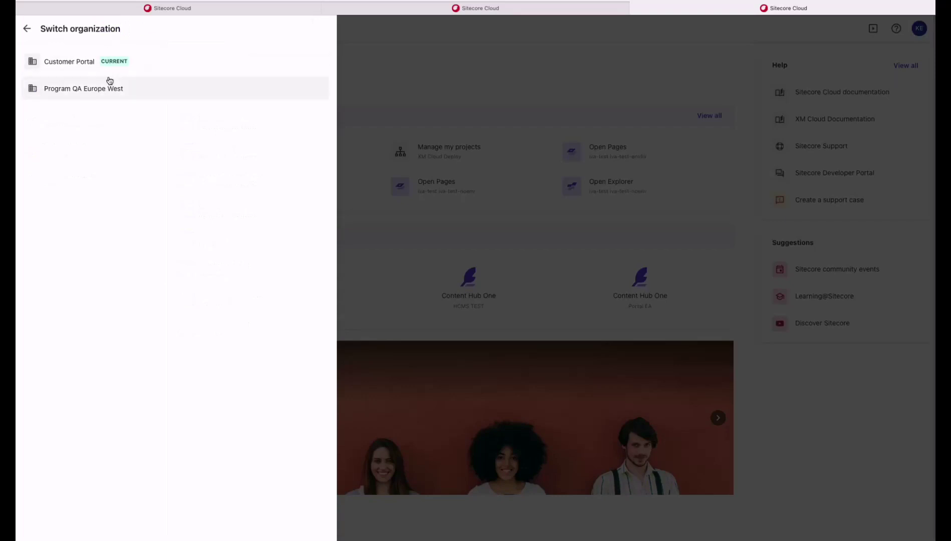
{"action": "left_click", "coordinate": [27, 30]}
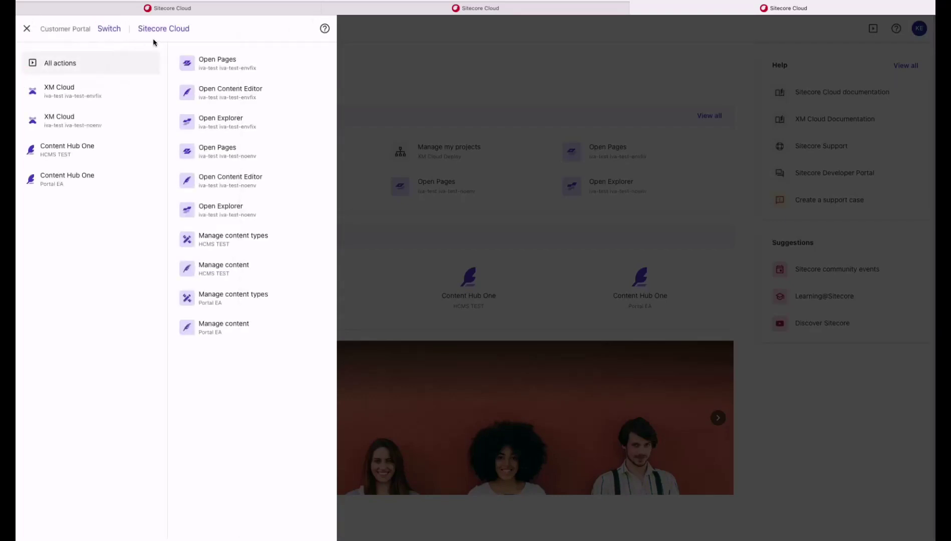
{"action": "left_click", "coordinate": [325, 30]}
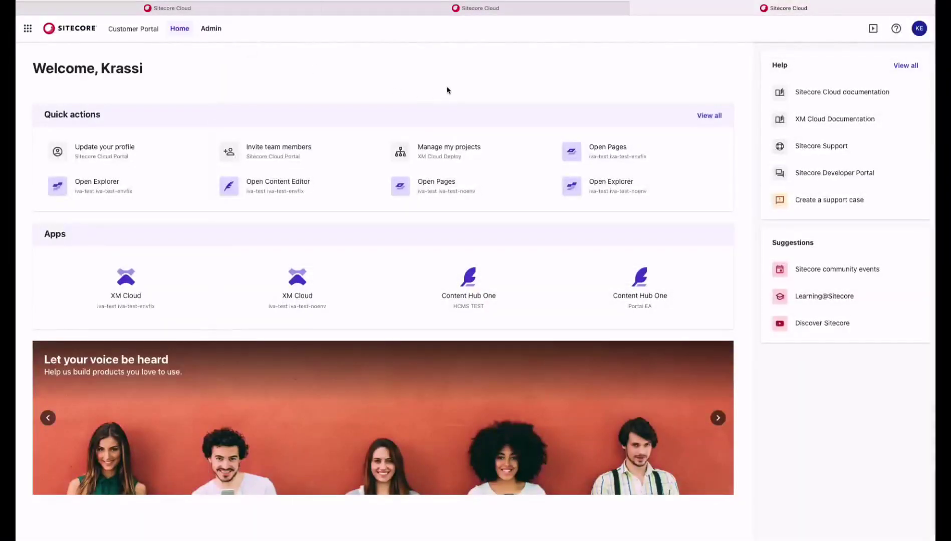
Submit a support case titled 'title' with description 'Description', app XM Cloud, environment Not applicable
{"action": "left_click", "coordinate": [835, 203]}
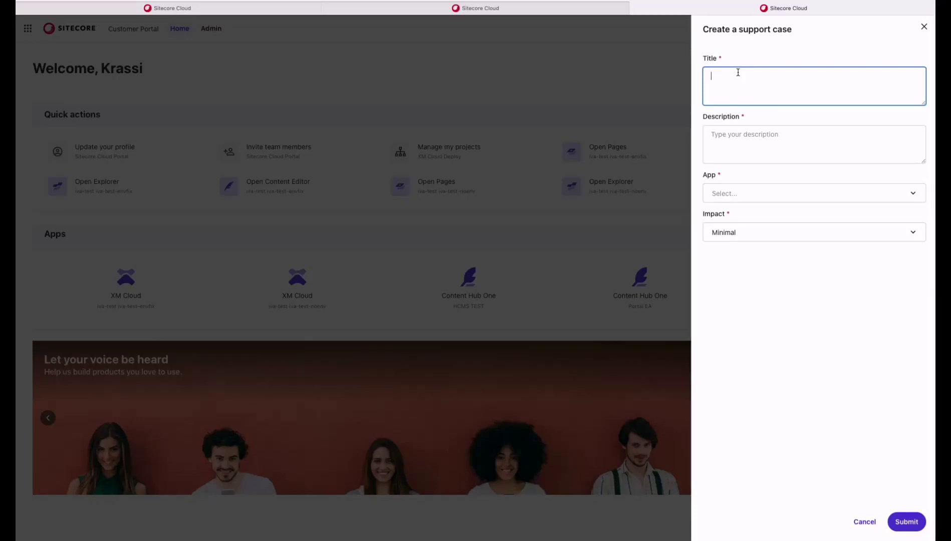
{"action": "type", "text": "title"}
{"action": "key", "text": "Tab"}
{"action": "type", "text": "Description"}
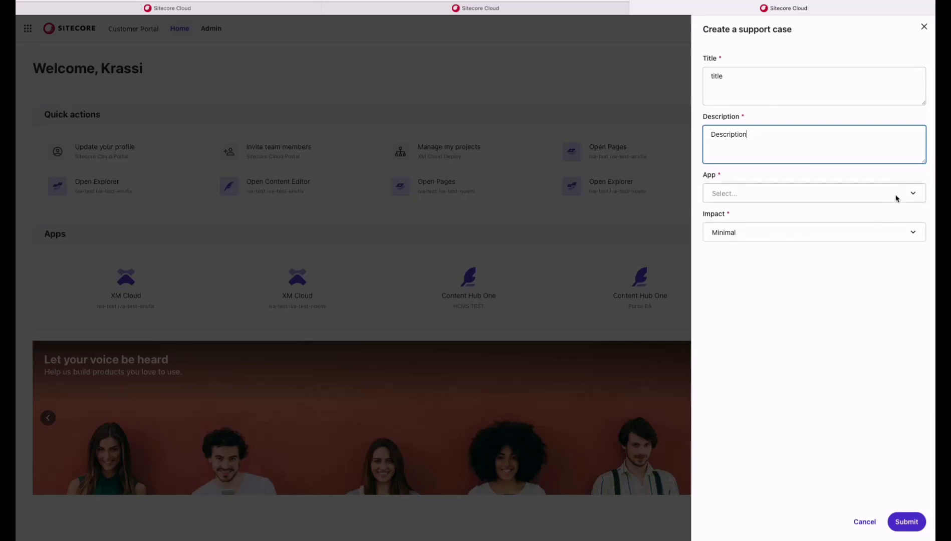
{"action": "left_click", "coordinate": [895, 194]}
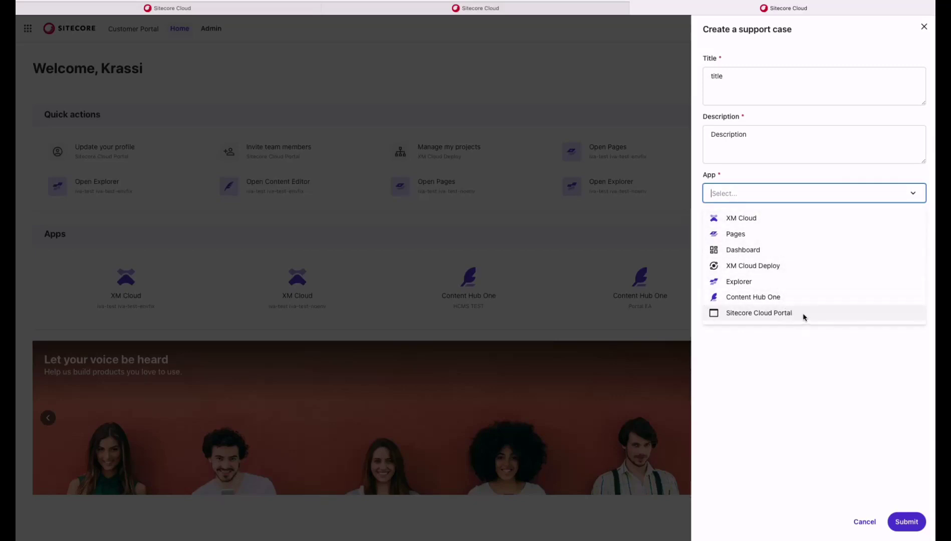
{"action": "left_click", "coordinate": [762, 218]}
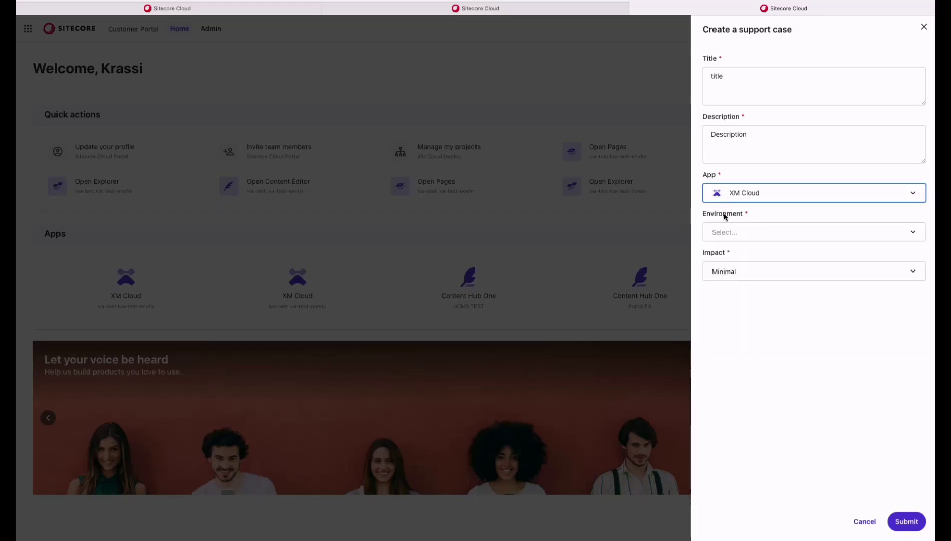
{"action": "left_click", "coordinate": [754, 232]}
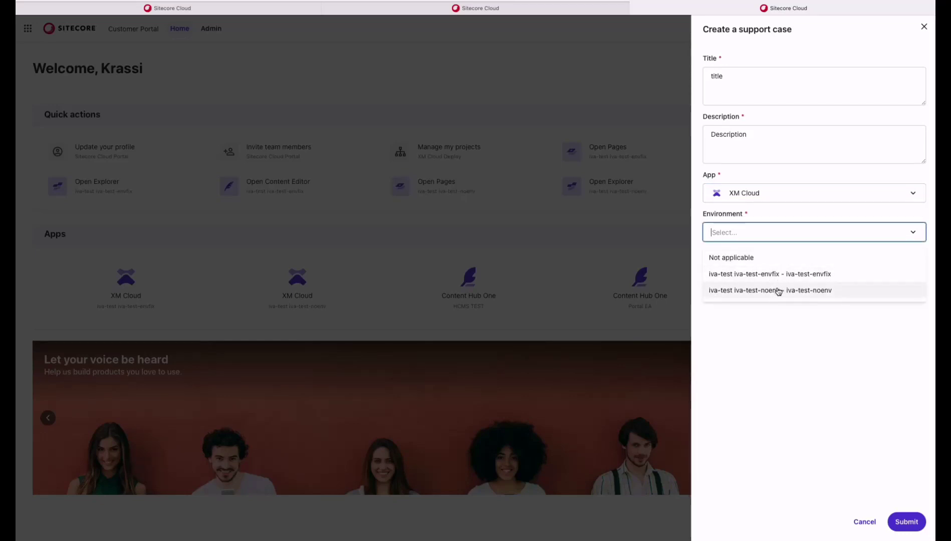
{"action": "left_click", "coordinate": [770, 260]}
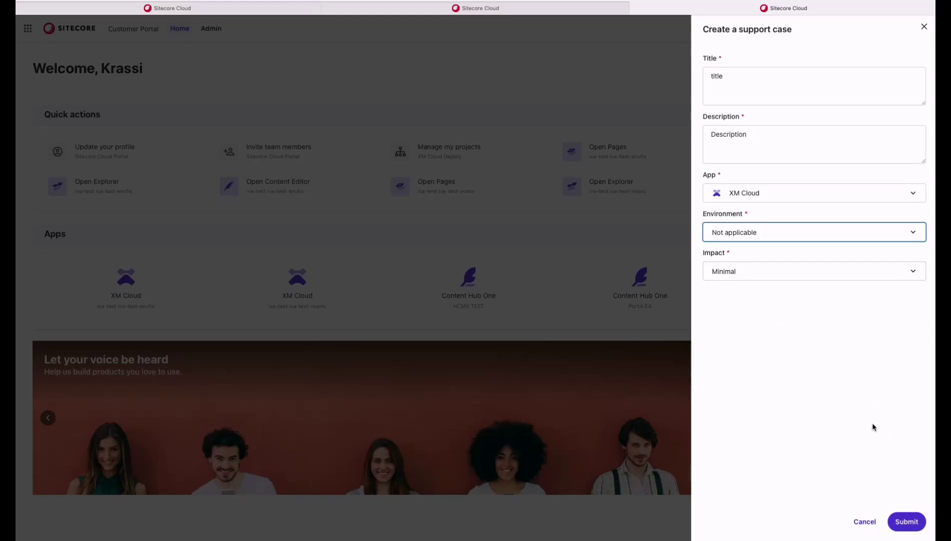
{"action": "left_click", "coordinate": [904, 524]}
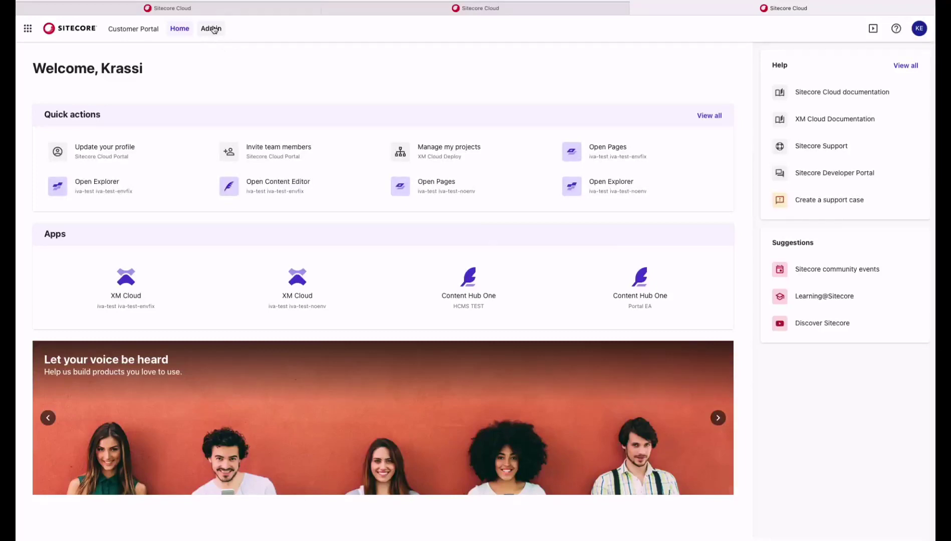
{"action": "left_click", "coordinate": [213, 29]}
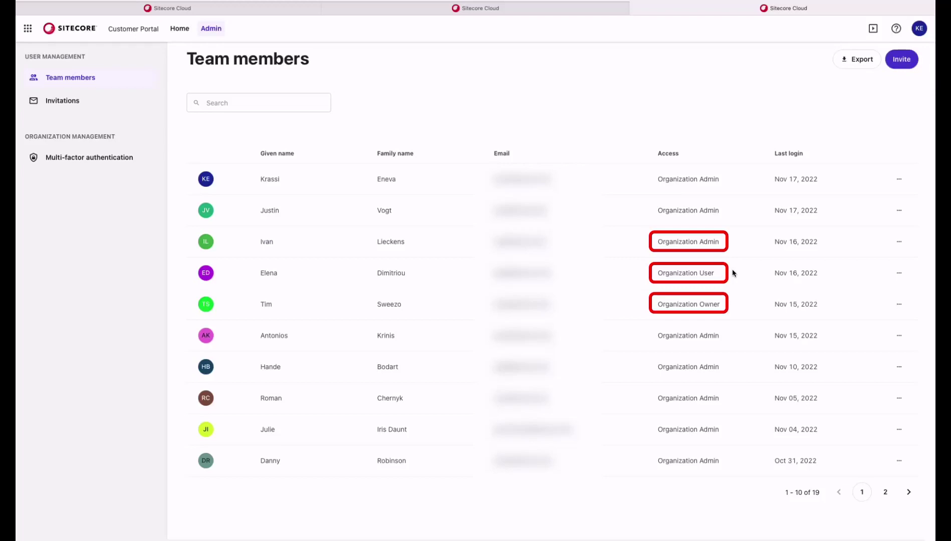
{"action": "left_click", "coordinate": [205, 308]}
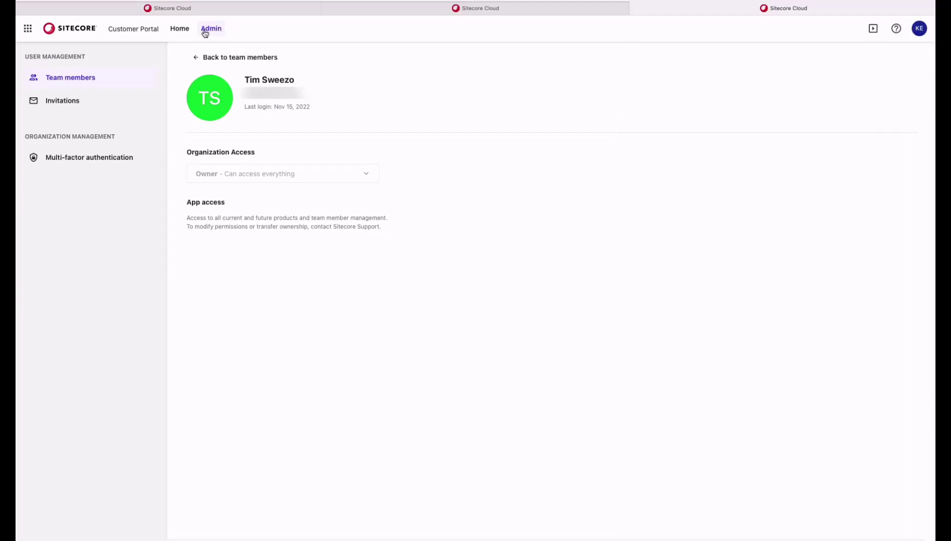
{"action": "left_click", "coordinate": [184, 29]}
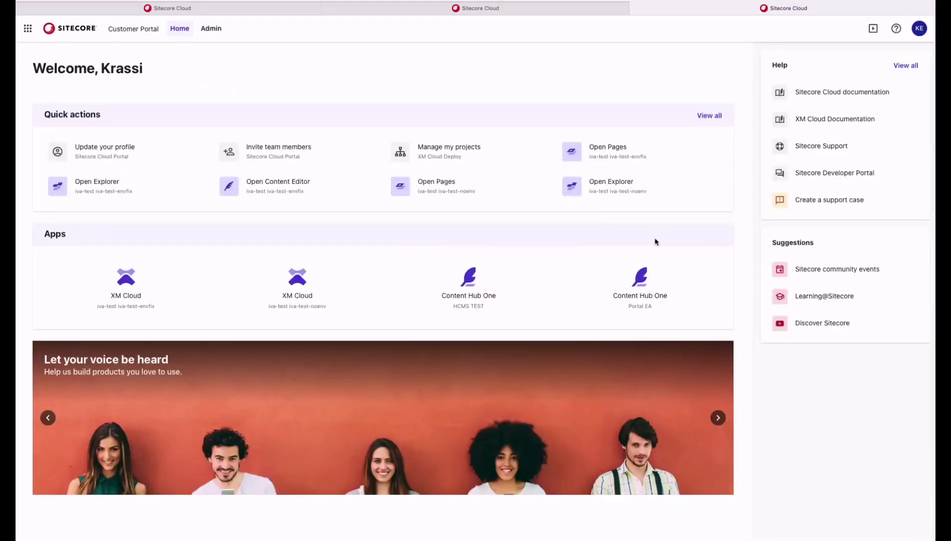
View an Organization Admin's access details from Team members, then return to the list
{"action": "left_click", "coordinate": [215, 29]}
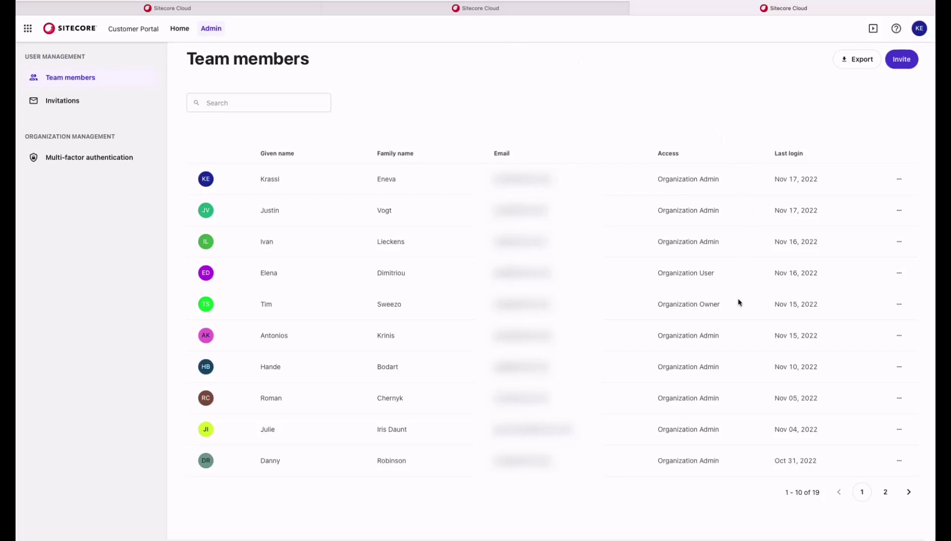
{"action": "left_click", "coordinate": [208, 181]}
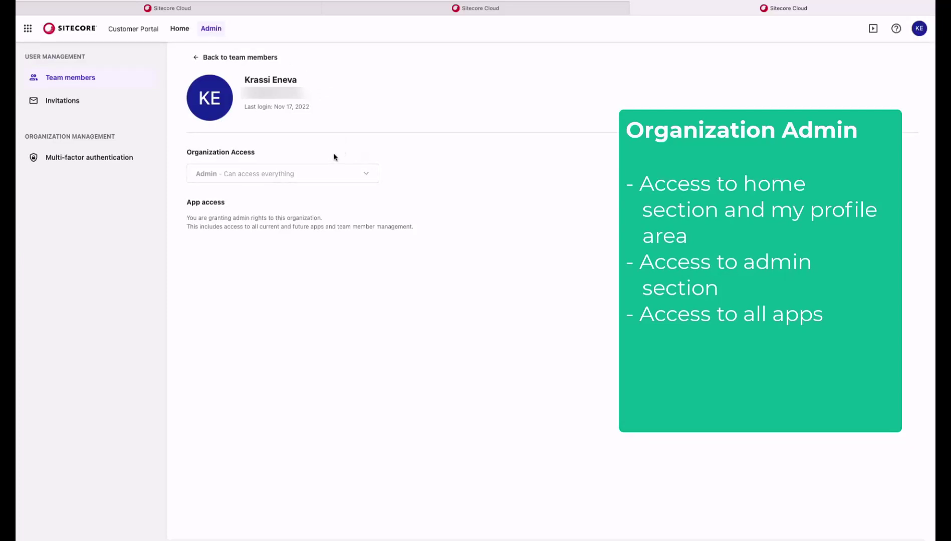
{"action": "left_click", "coordinate": [270, 64]}
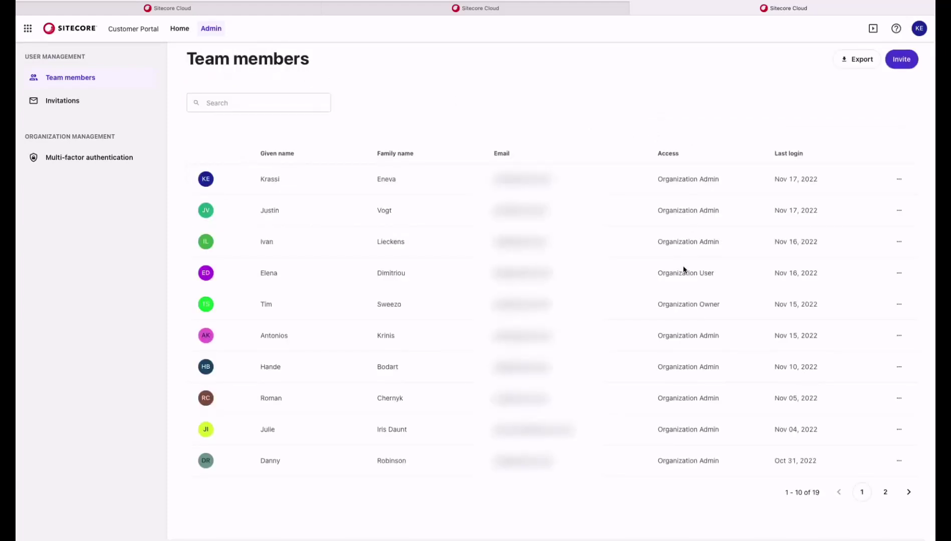
Open an Organization User's detail page to review their app-specific access settings
{"action": "left_click", "coordinate": [204, 275]}
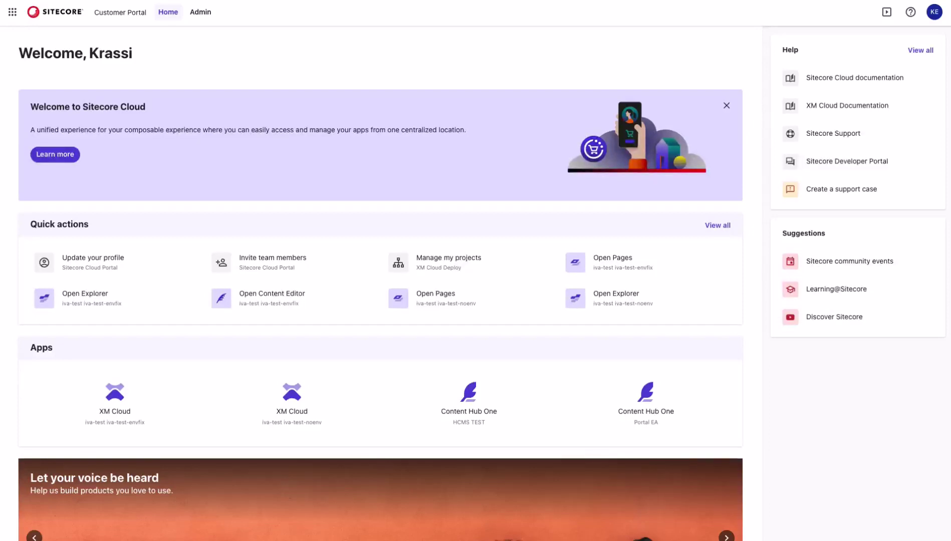
Open the Team members list and show the second member's action menu
{"action": "left_click", "coordinate": [202, 18]}
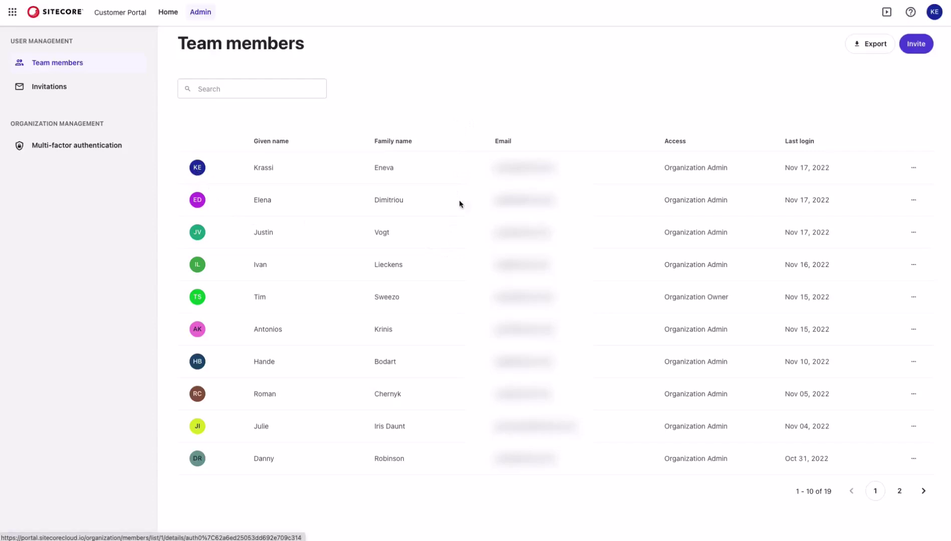
{"action": "left_click", "coordinate": [914, 200]}
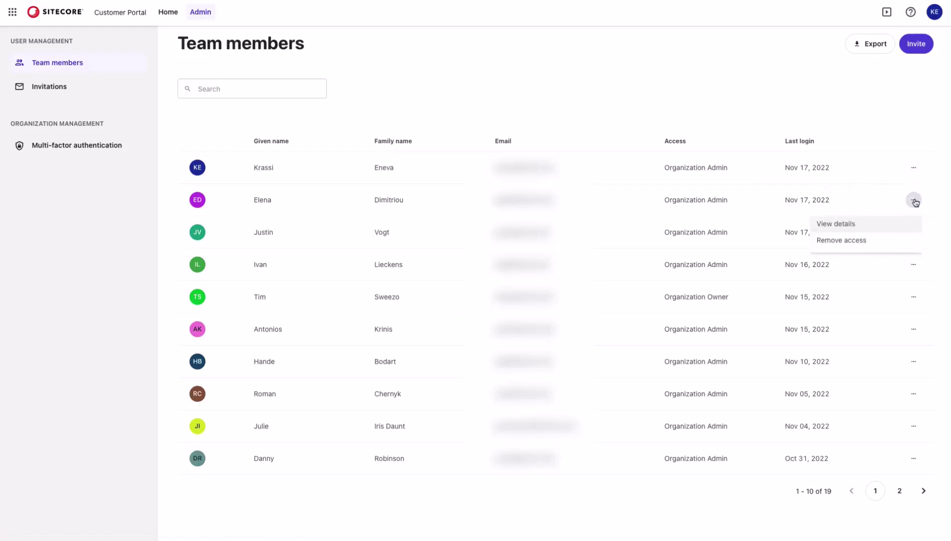
Set the second member's Organization Access to User and check the Content Hub One HCMS TEST role options
{"action": "left_click", "coordinate": [888, 231]}
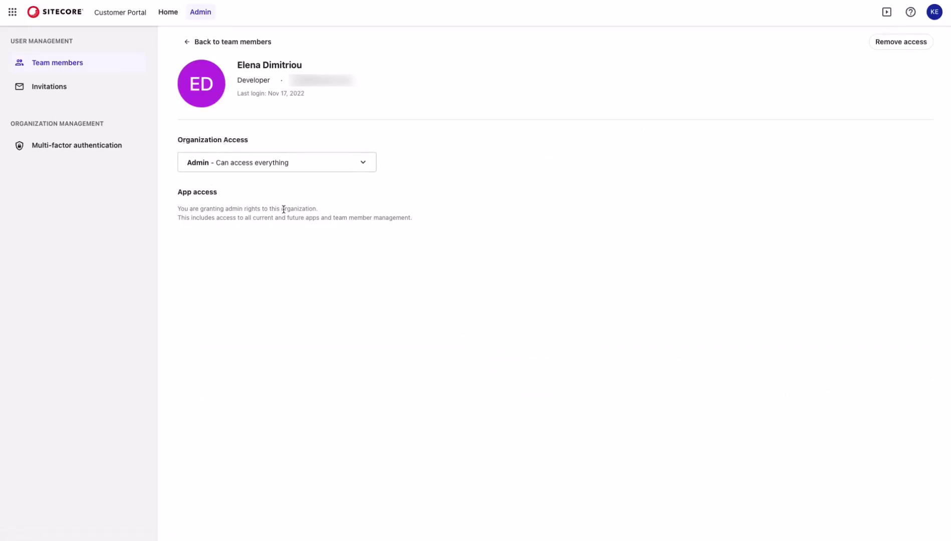
{"action": "left_click", "coordinate": [369, 168]}
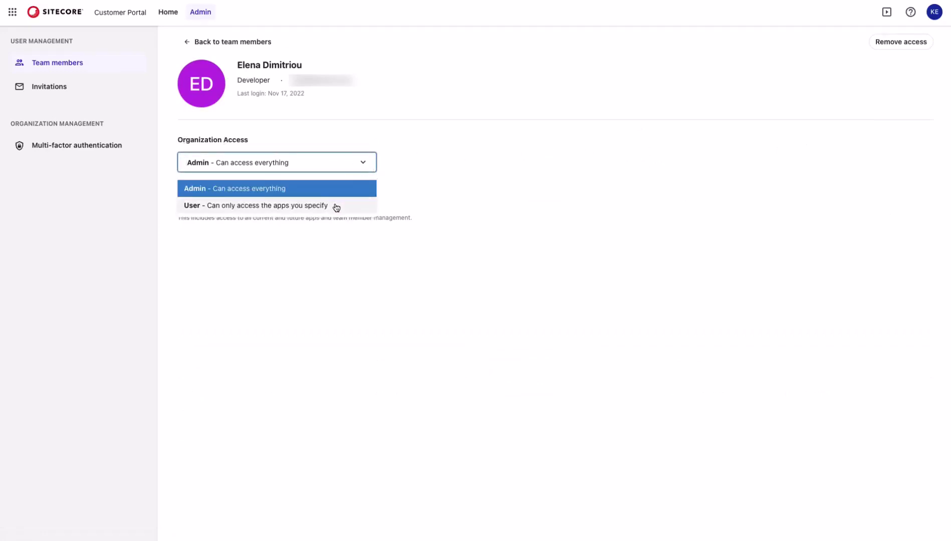
{"action": "left_click", "coordinate": [335, 206]}
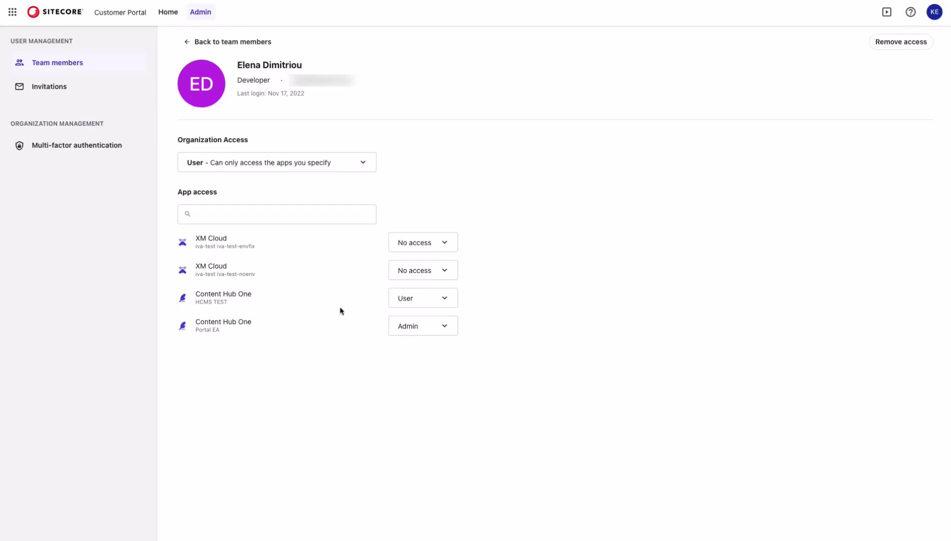
{"action": "left_click", "coordinate": [451, 303]}
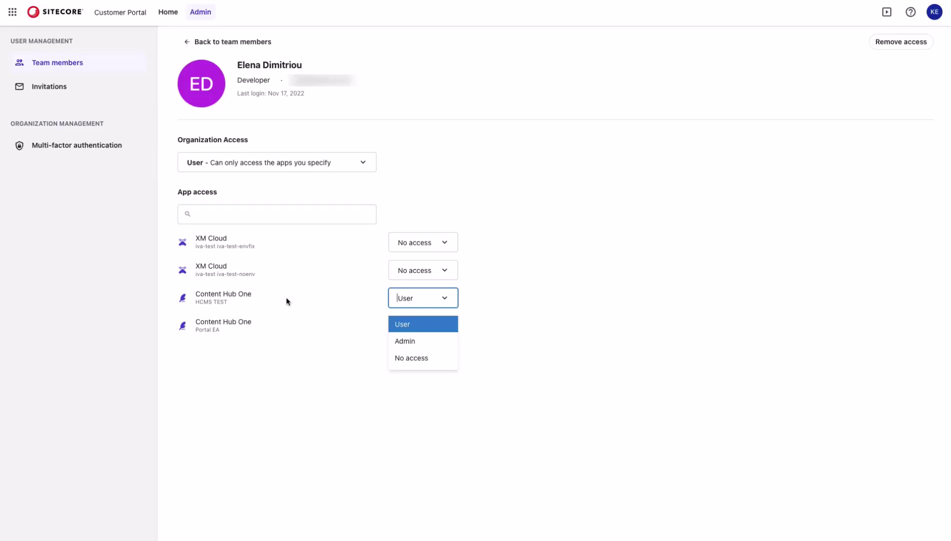
{"action": "left_click", "coordinate": [572, 250]}
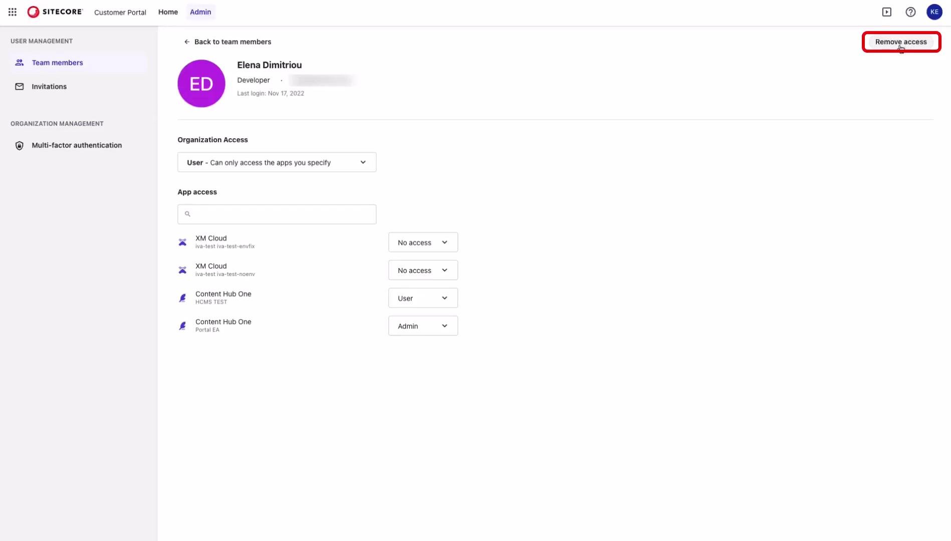
{"action": "left_click", "coordinate": [361, 163]}
Restore the member's Admin access, then briefly view Invite team members from Home before returning to Admin
{"action": "left_click", "coordinate": [343, 189]}
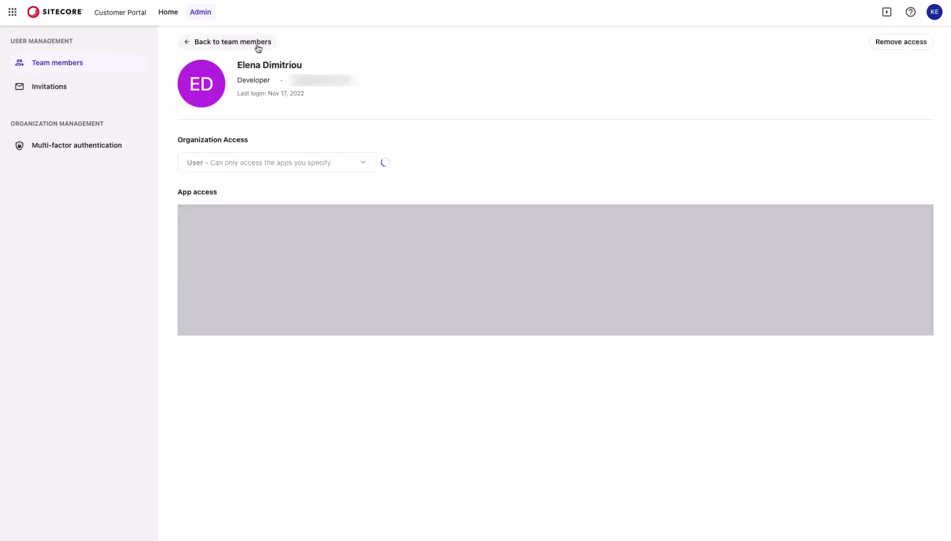
{"action": "left_click", "coordinate": [257, 44]}
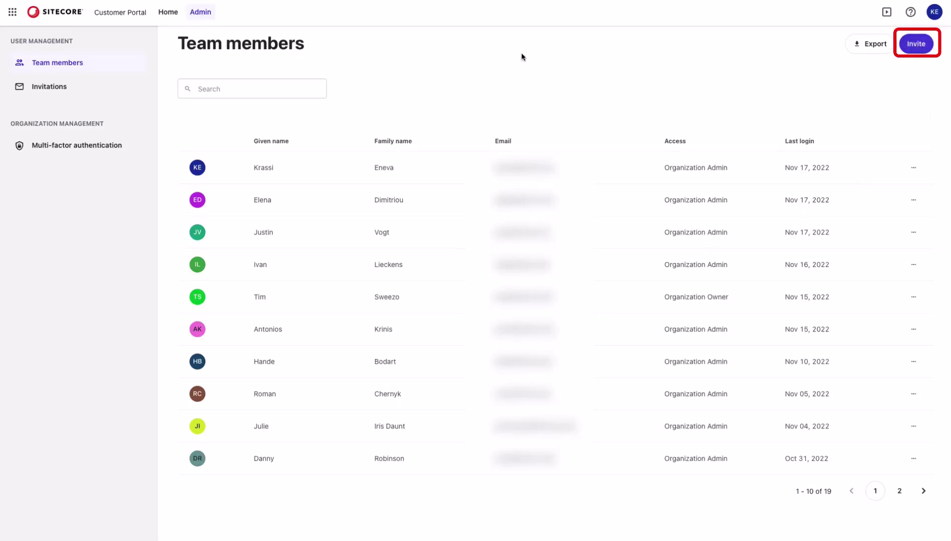
{"action": "left_click", "coordinate": [167, 12]}
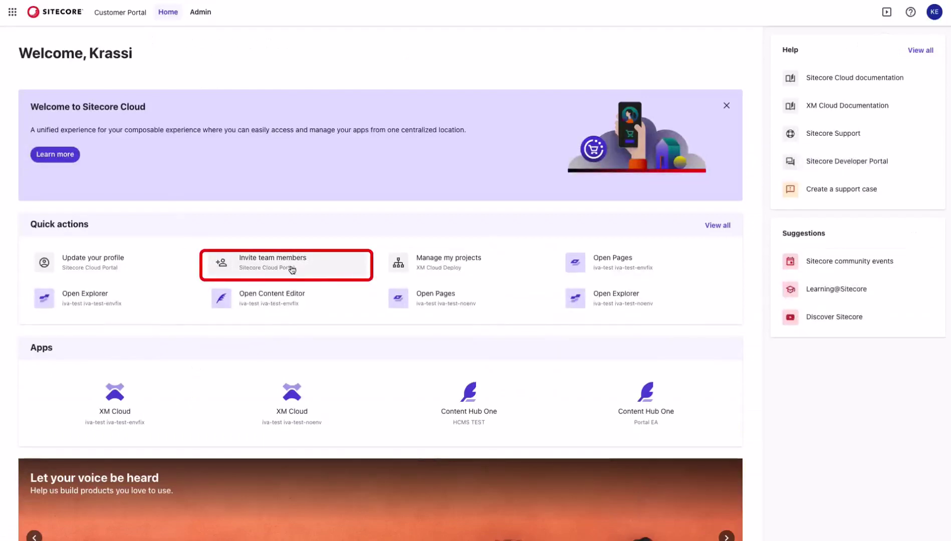
{"action": "left_click", "coordinate": [318, 268]}
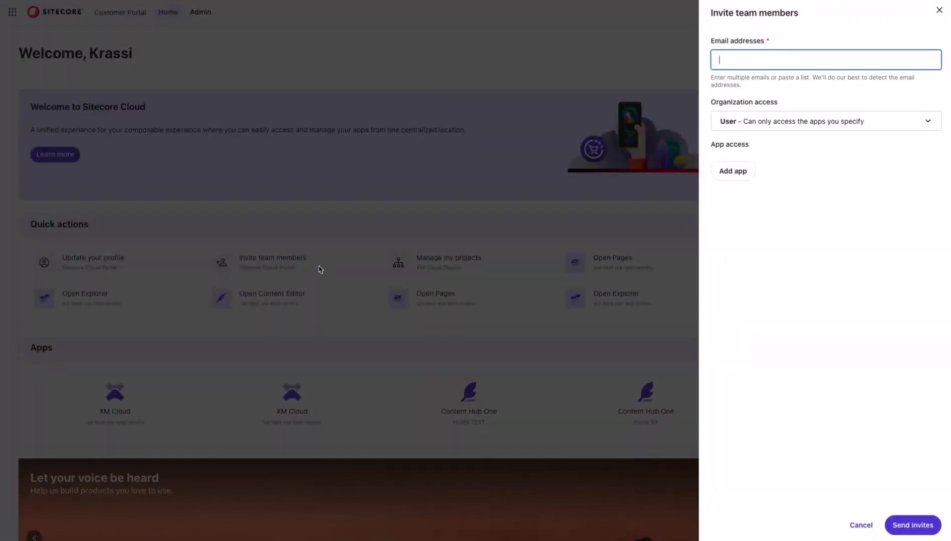
{"action": "left_click", "coordinate": [208, 28]}
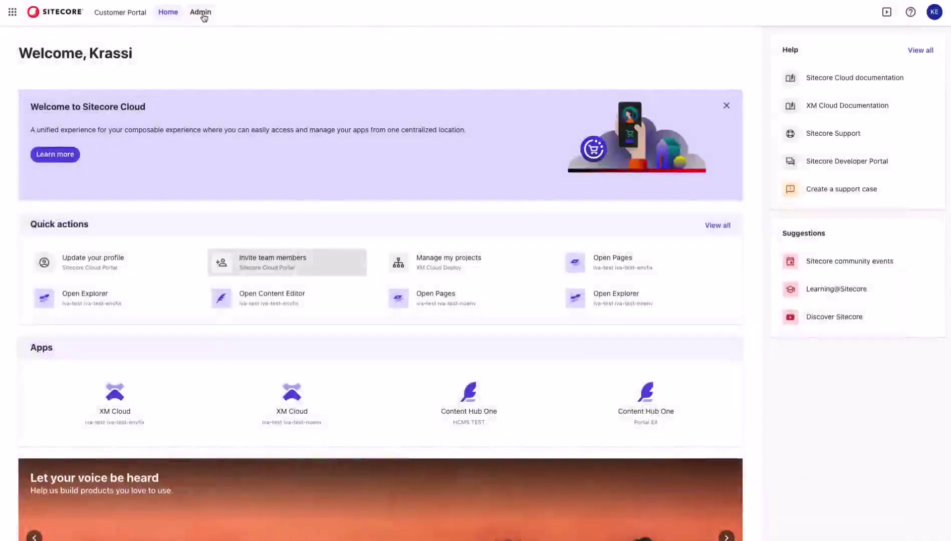
{"action": "left_click", "coordinate": [199, 13]}
Paste the two invitees' e-mail addresses and set their organization access to User
{"action": "left_click", "coordinate": [915, 44]}
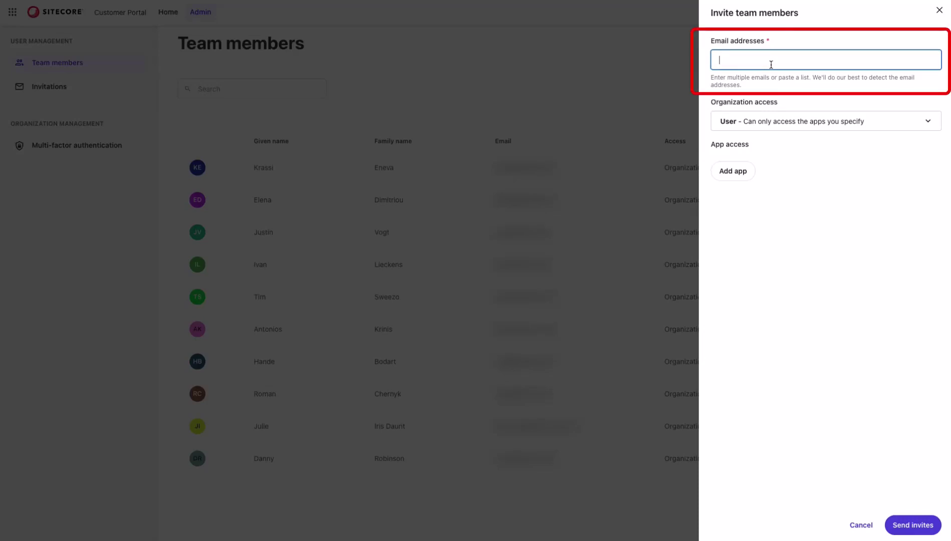
{"action": "key", "text": "ctrl+v"}
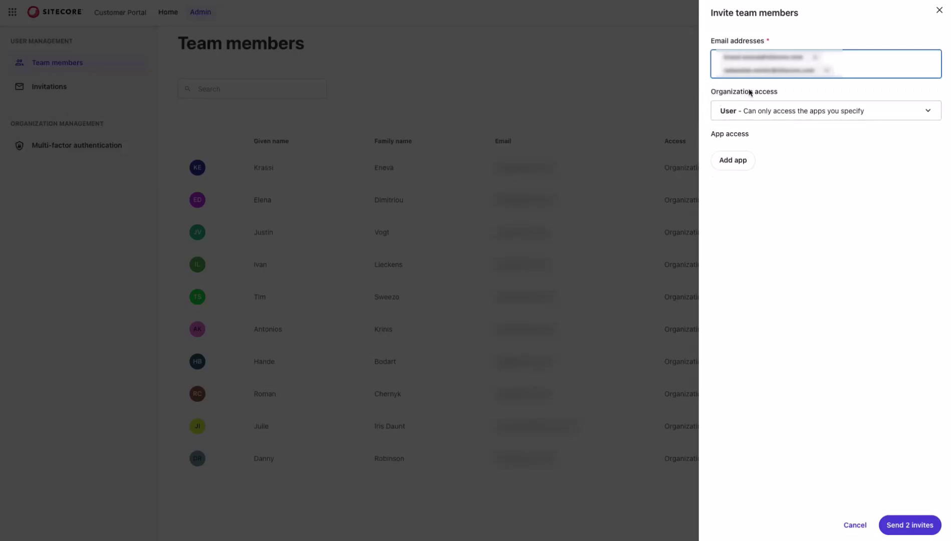
{"action": "left_click", "coordinate": [928, 112]}
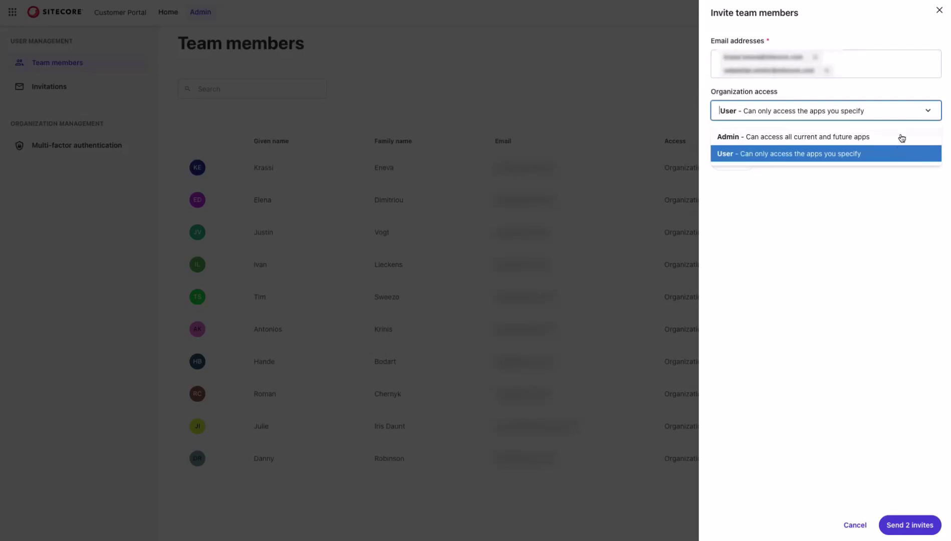
{"action": "left_click", "coordinate": [887, 137]}
{"action": "left_click", "coordinate": [889, 107]}
{"action": "left_click", "coordinate": [875, 152]}
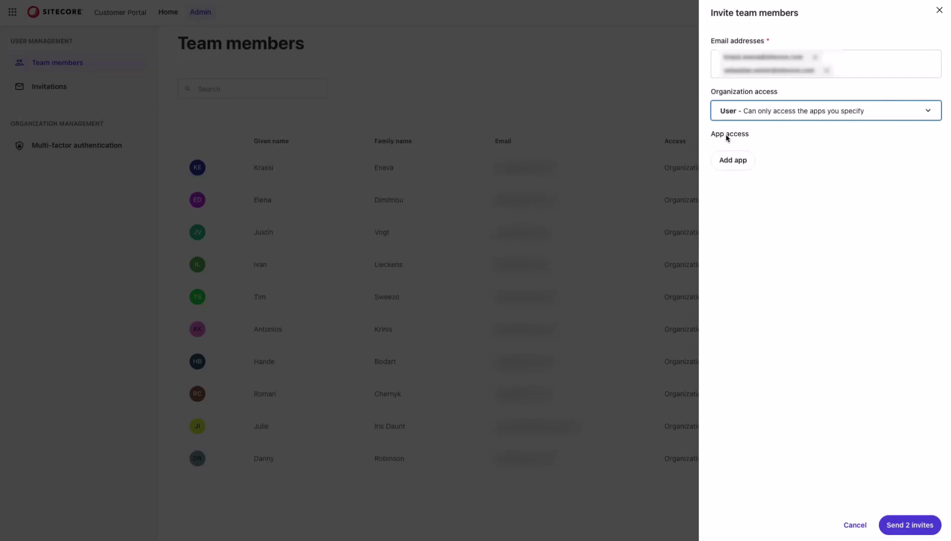
Add XM Cloud with the User role and send the 2 invites
{"action": "left_click", "coordinate": [741, 158]}
{"action": "left_click", "coordinate": [902, 154]}
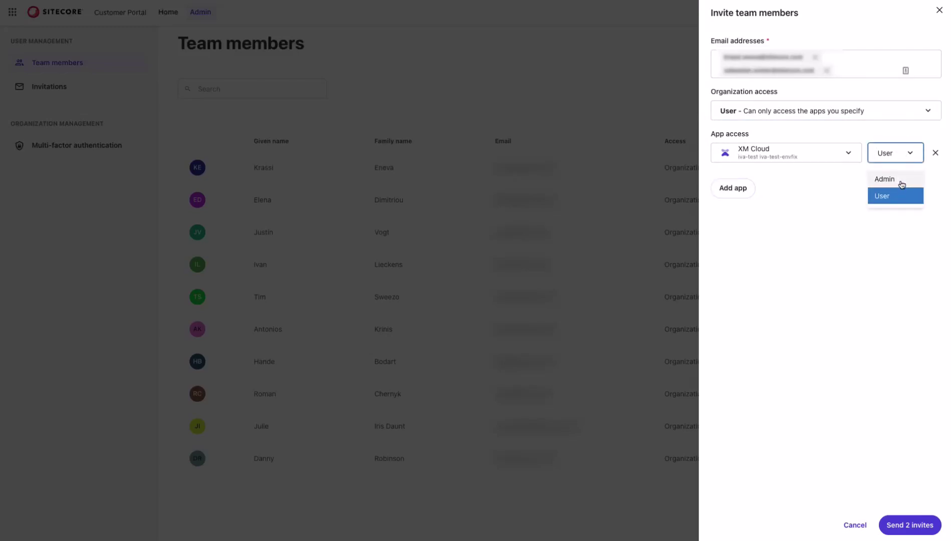
{"action": "left_click", "coordinate": [935, 154]}
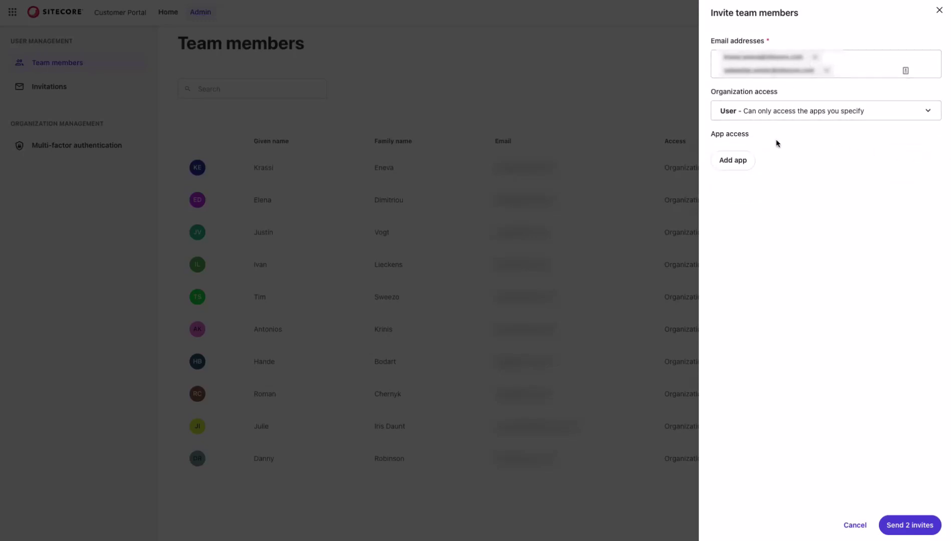
{"action": "left_click", "coordinate": [737, 160]}
{"action": "left_click", "coordinate": [752, 153]}
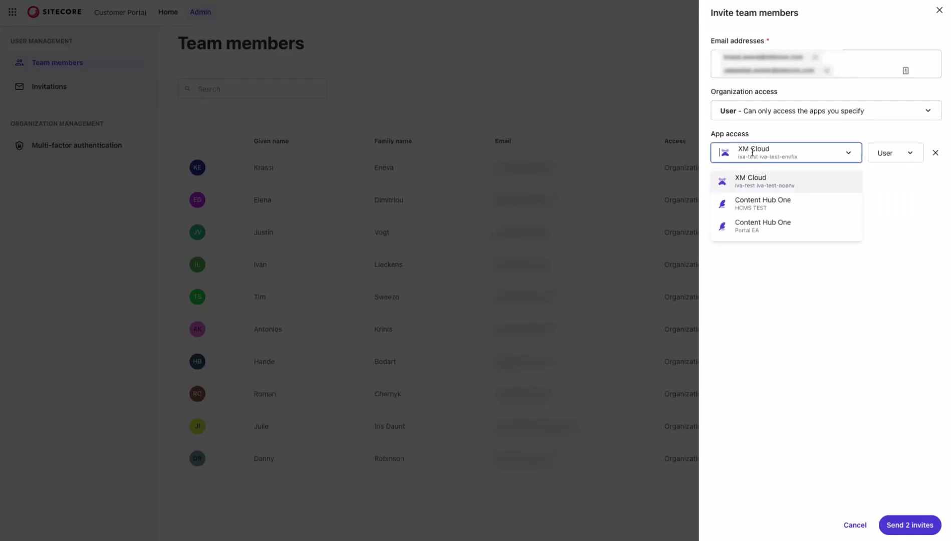
{"action": "left_click", "coordinate": [920, 178]}
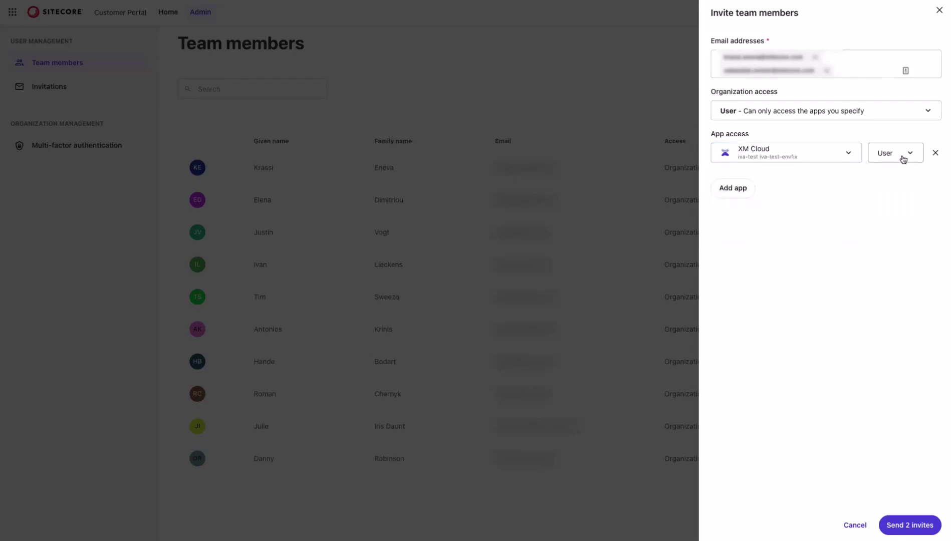
{"action": "left_click", "coordinate": [922, 527]}
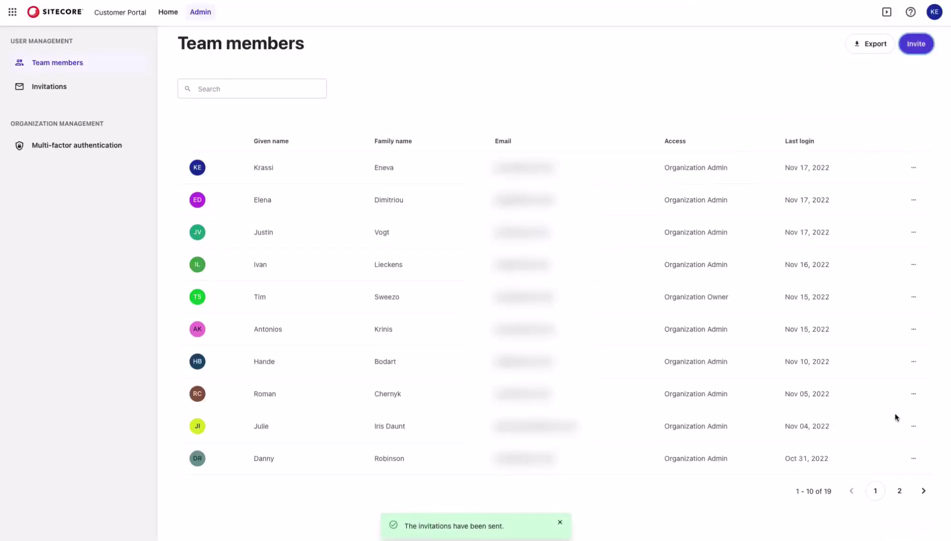
Go to Invitations and show the actions menu of the first pending invitation
{"action": "left_click", "coordinate": [95, 87]}
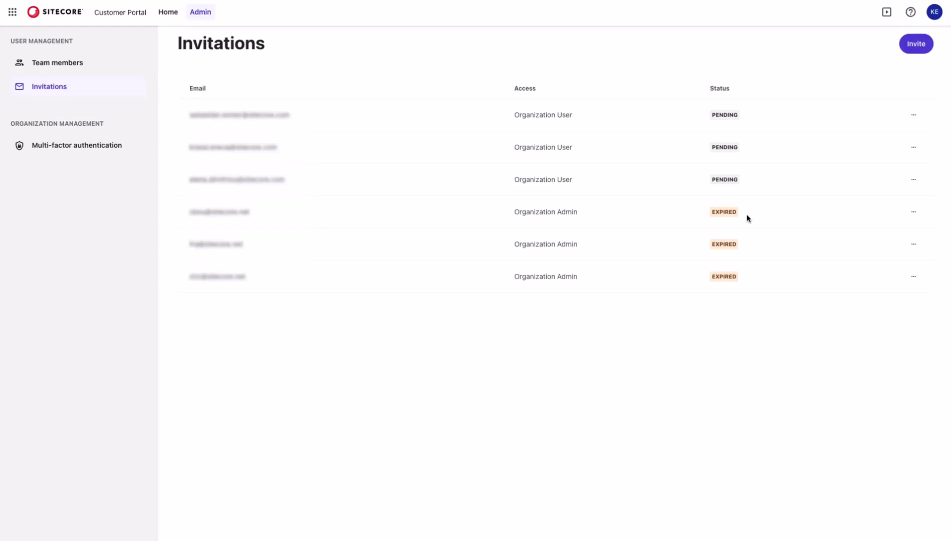
{"action": "left_click", "coordinate": [914, 117]}
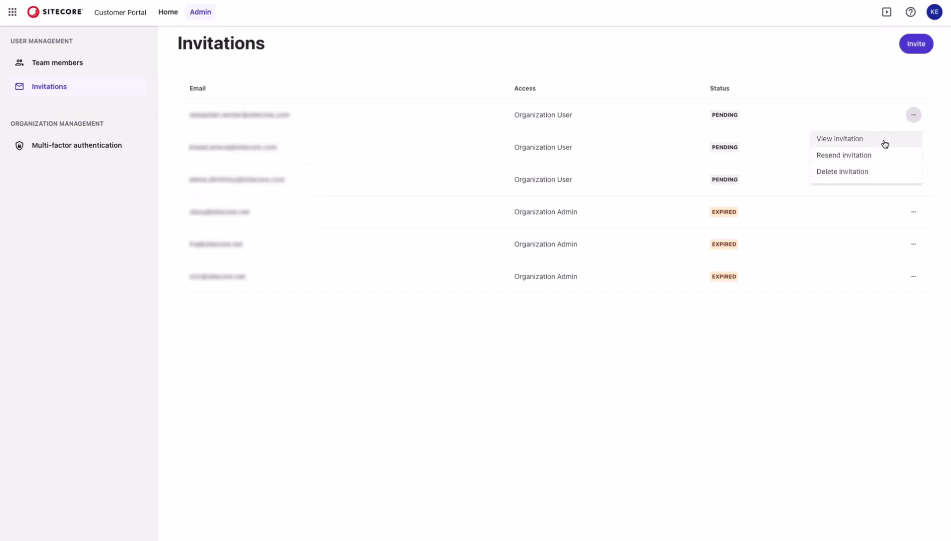
View the first invitation's details, then resend the fourth row's expired Admin invitation
{"action": "left_click", "coordinate": [883, 140]}
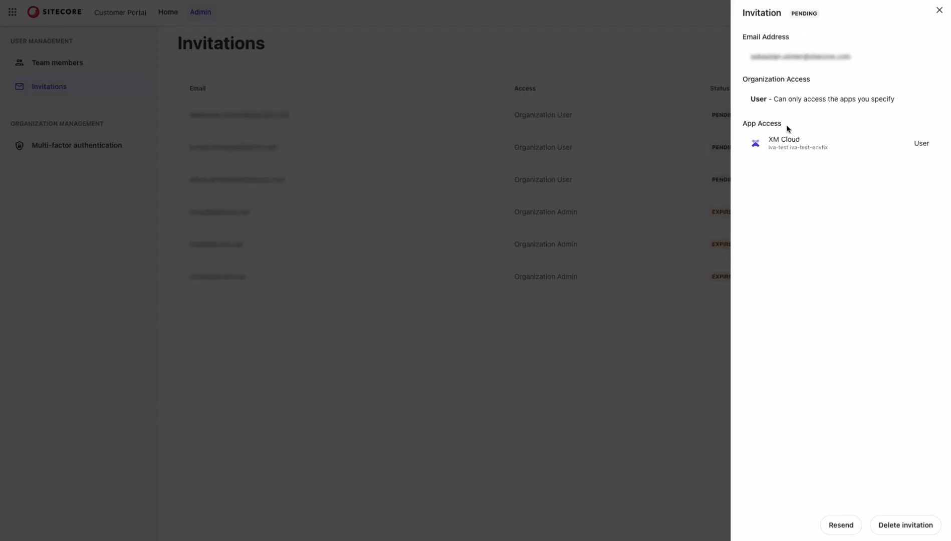
{"action": "left_click", "coordinate": [623, 56]}
{"action": "left_click", "coordinate": [913, 211]}
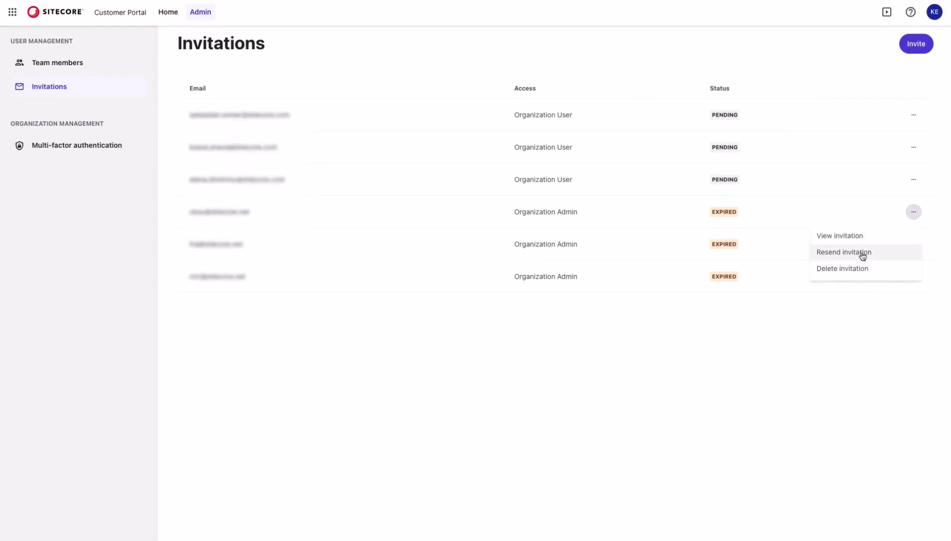
{"action": "left_click", "coordinate": [862, 254]}
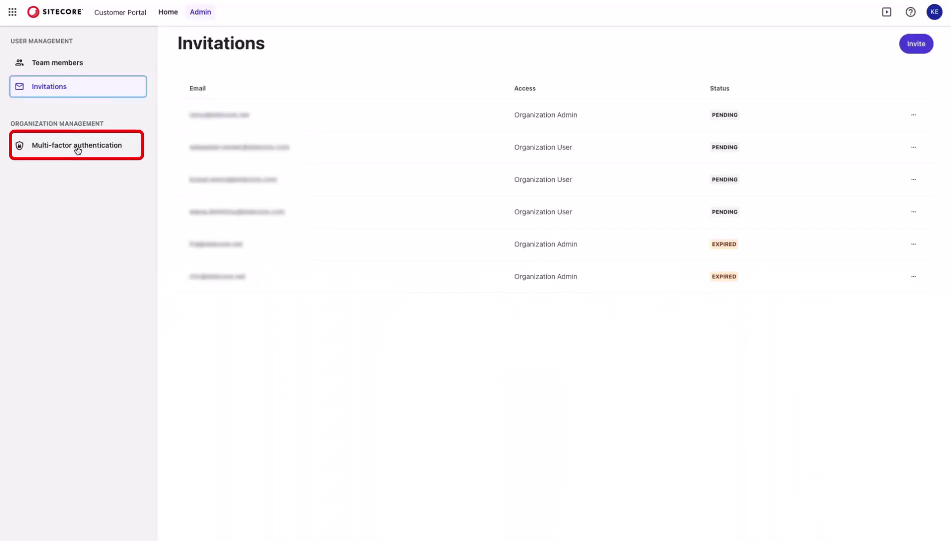
On the Multi-factor authentication page, start Enable MFA, then cancel the confirmation
{"action": "left_click", "coordinate": [76, 149]}
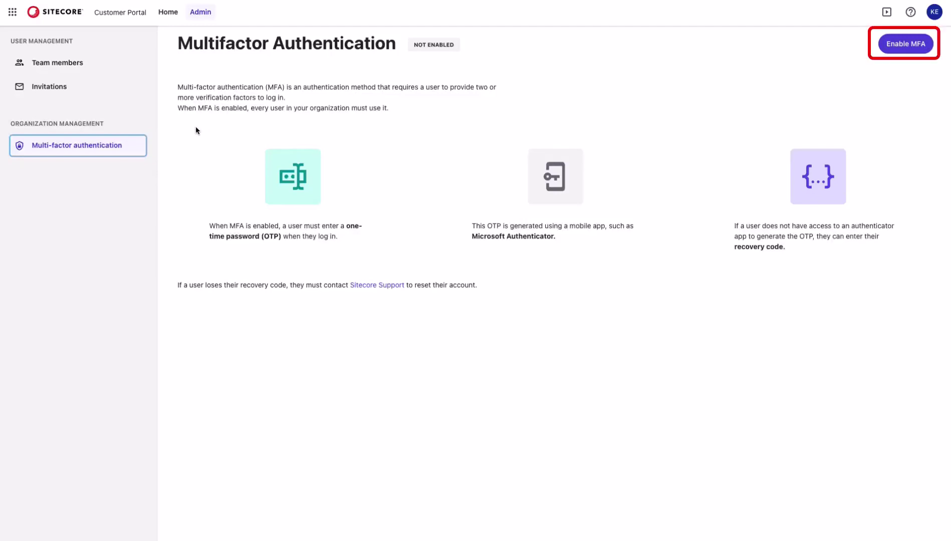
{"action": "left_click", "coordinate": [919, 49]}
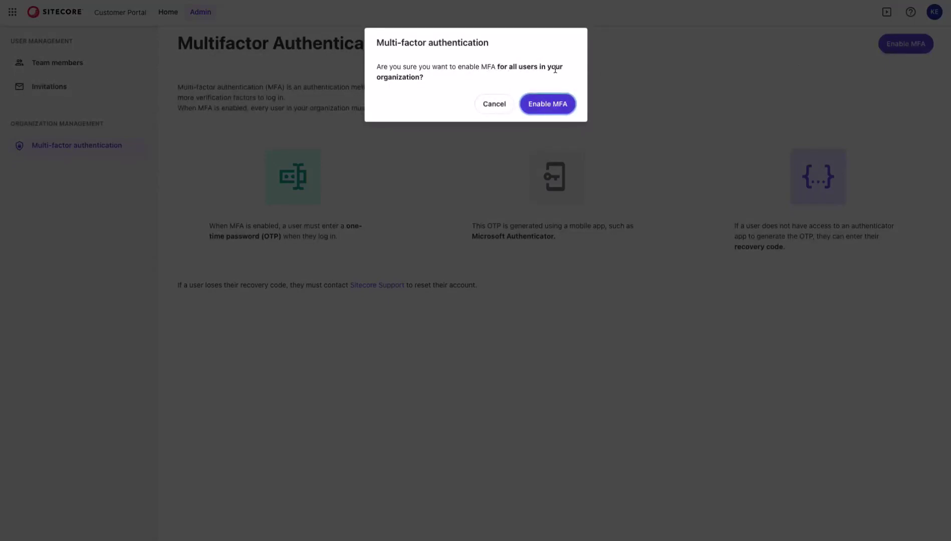
{"action": "left_click", "coordinate": [492, 106]}
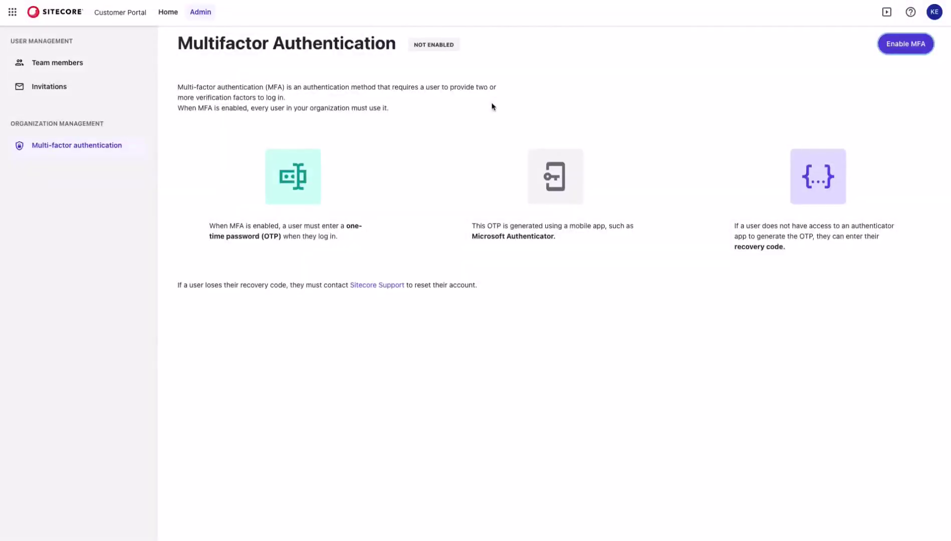